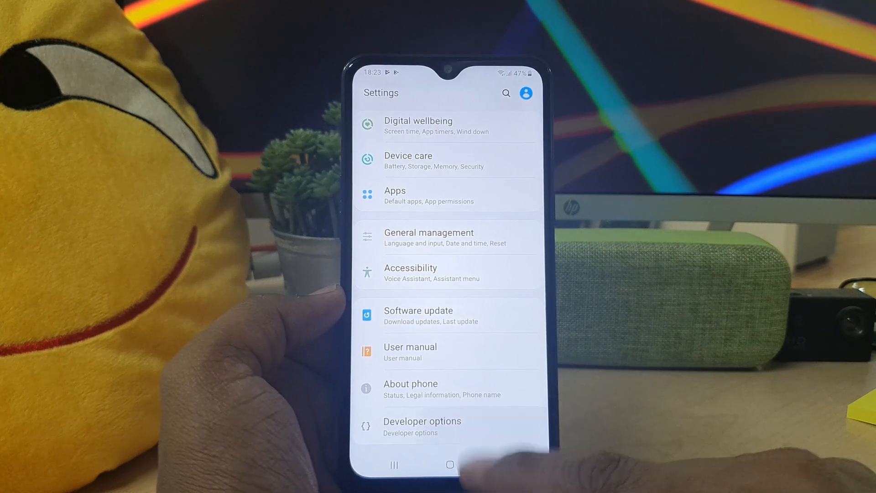
Open the Developer options page, showing its master switch On
{"action": "left_click", "coordinate": [422, 426]}
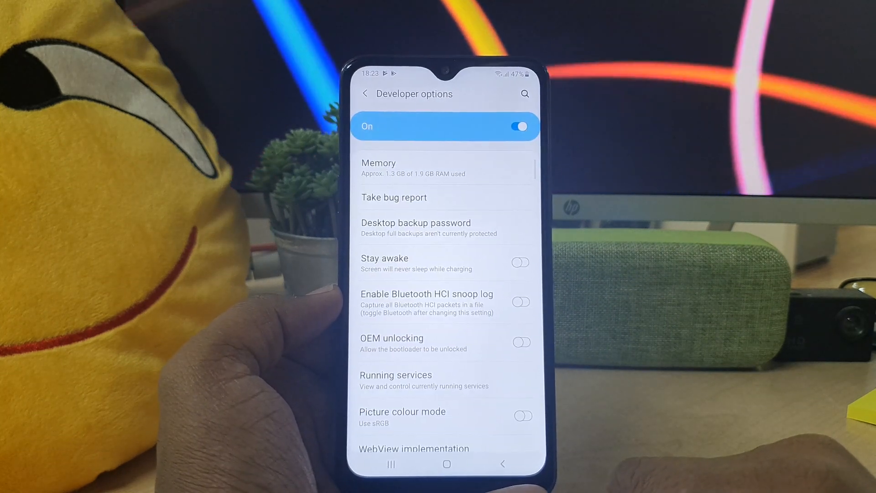